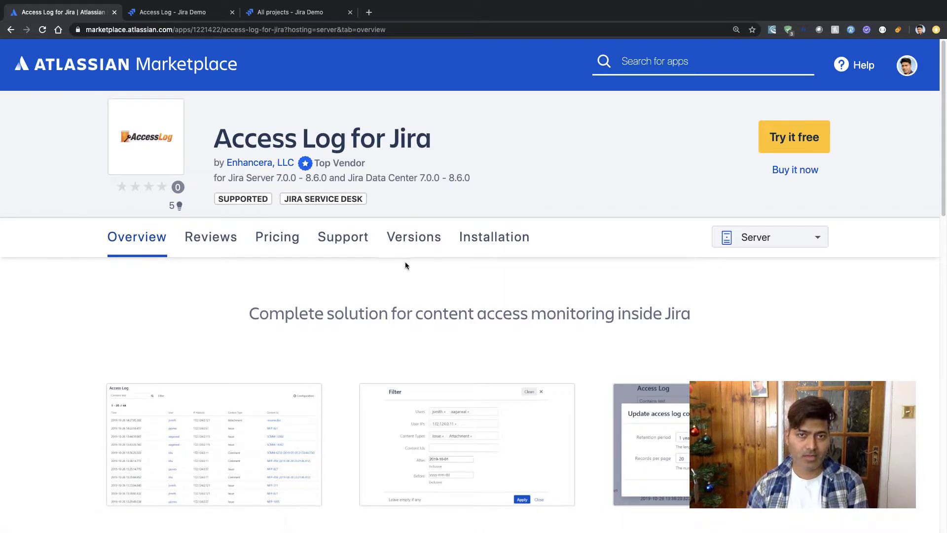
Check the available hosting options for Access Log for Jira on its Marketplace listing.
left_click(796, 241)
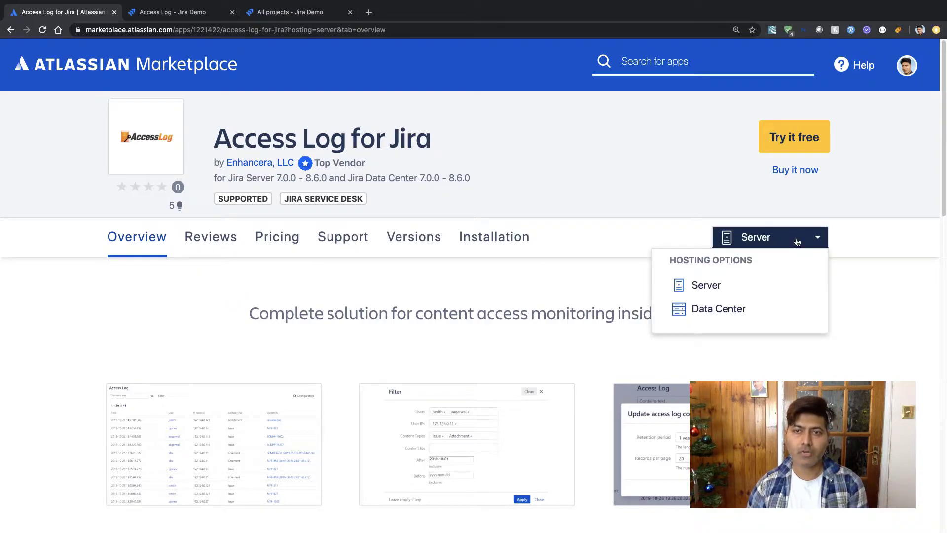
left_click(544, 206)
scroll(557, 233, "down", 2)
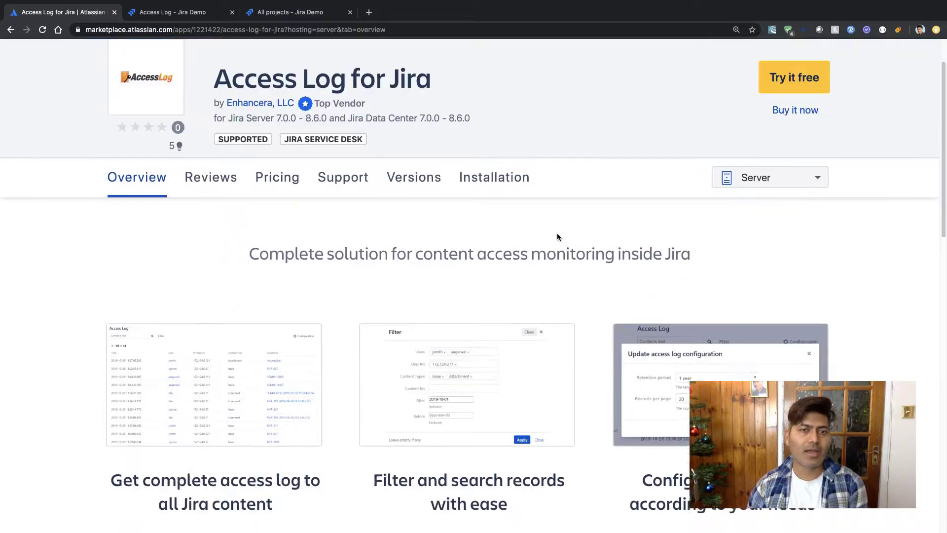
View the listing's enlarged screenshots of the access log, record filter and configuration, and close the gallery.
left_click(216, 375)
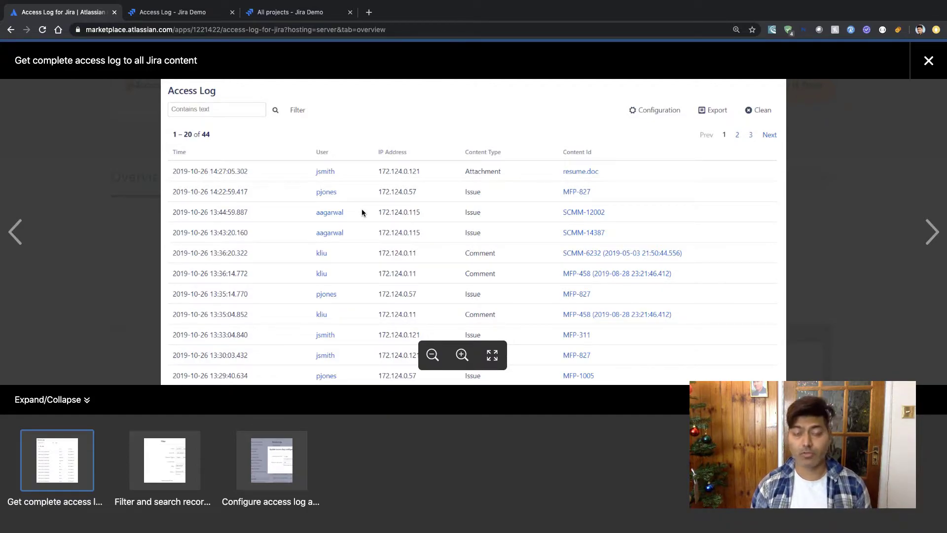
key("Right")
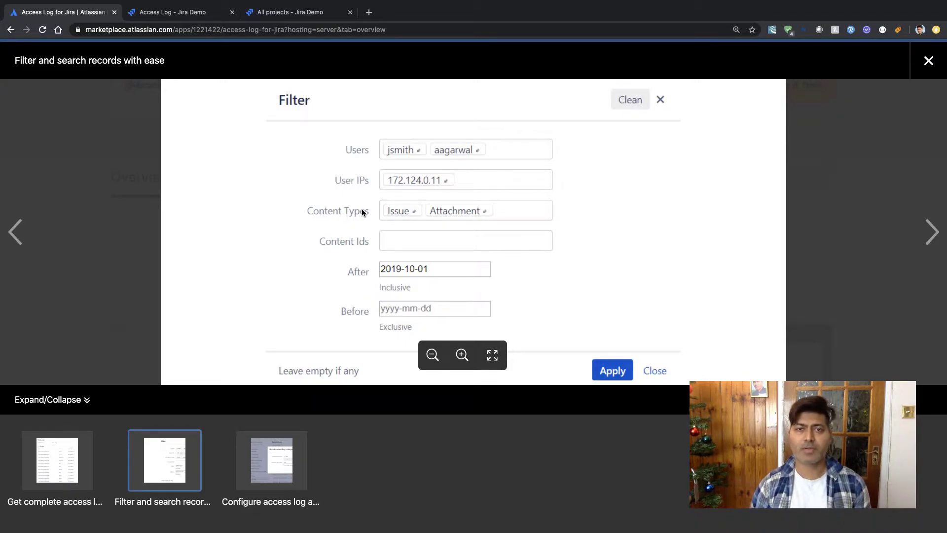
key("Right")
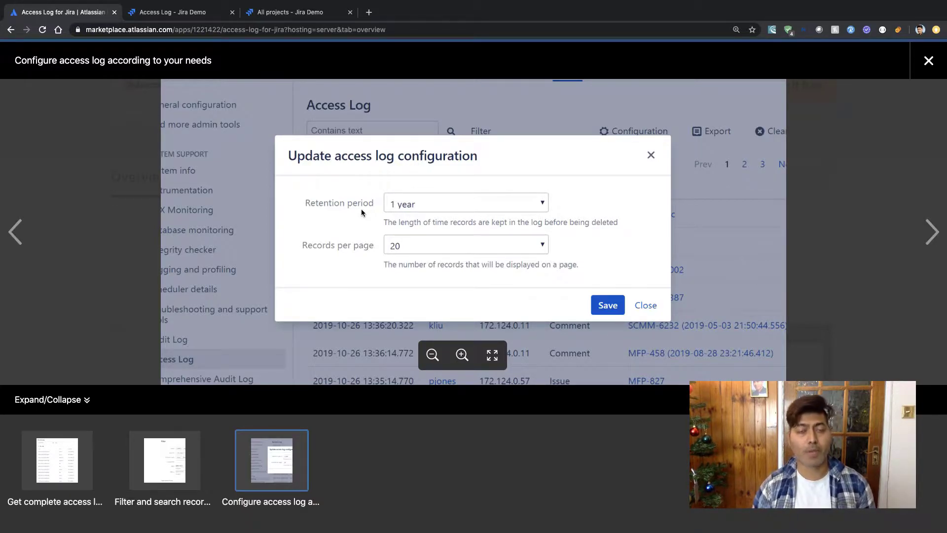
key("Escape")
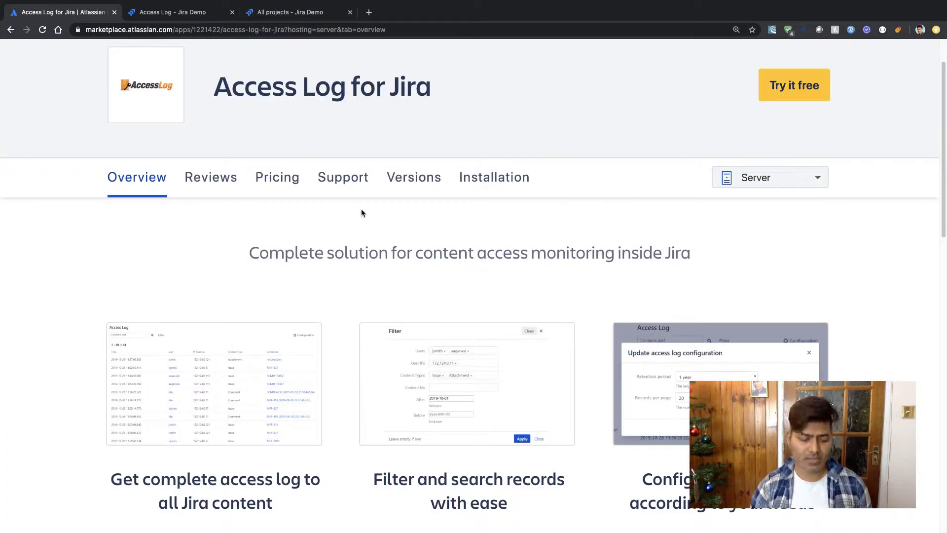
Switch to the Jira administration Access Log page and examine its place in System Support and its access records.
key("ctrl+Tab")
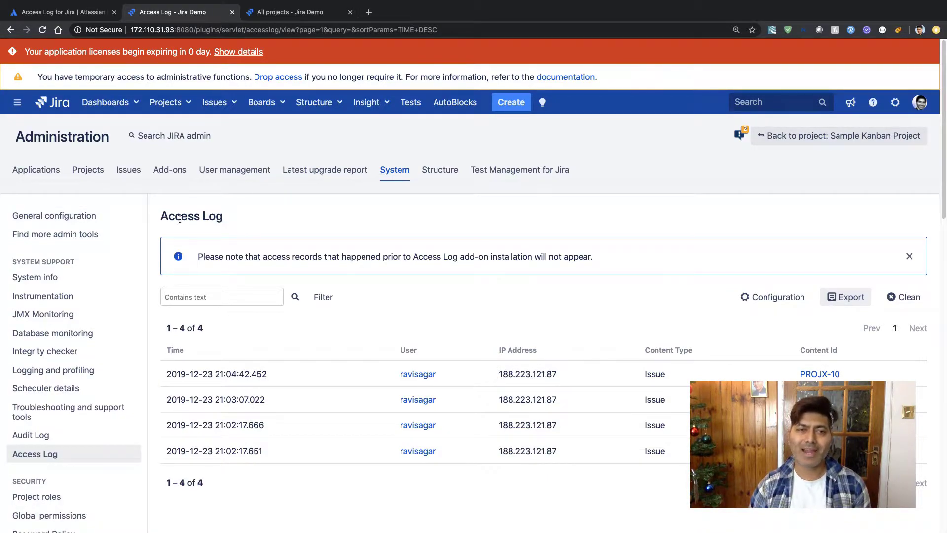
triple_click(214, 218)
left_click(211, 218)
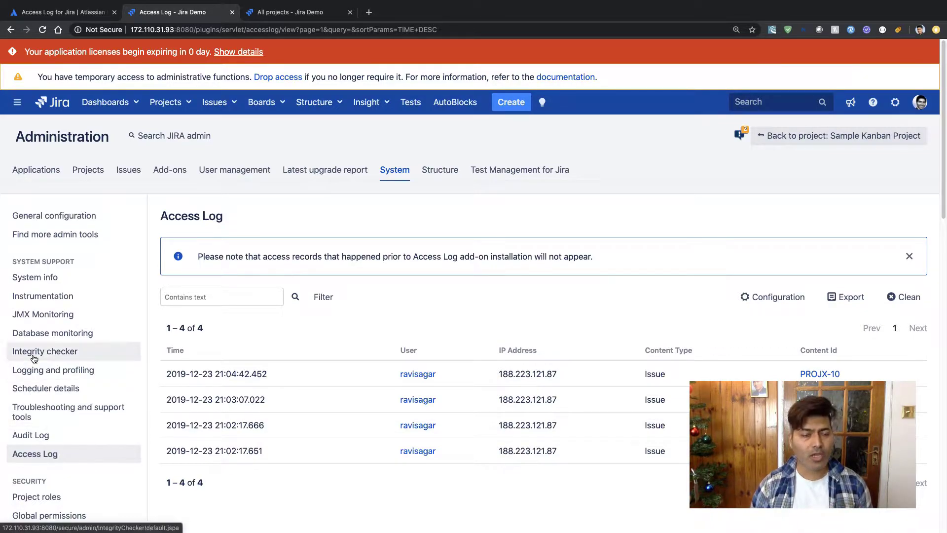
scroll(74, 410, "down", 4)
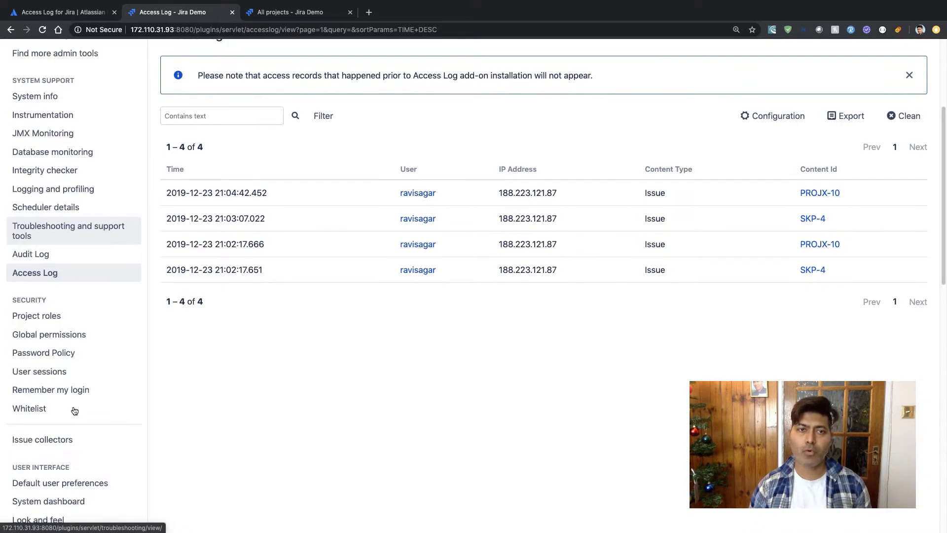
scroll(75, 300, "up", 1)
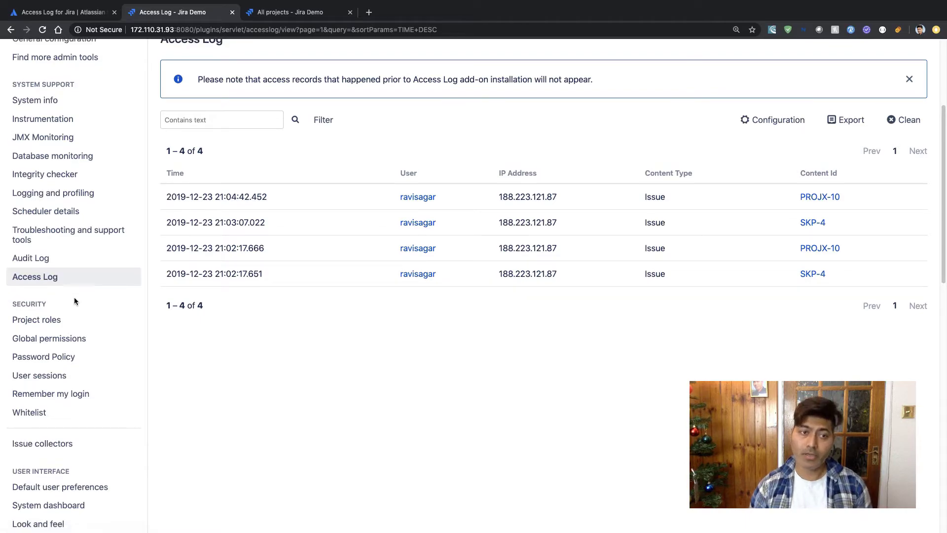
scroll(67, 305, "up", 4)
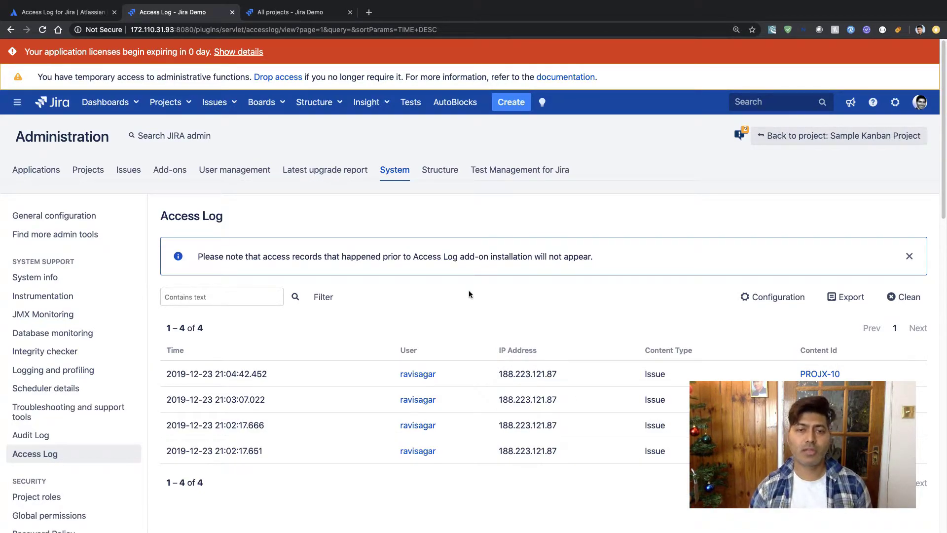
scroll(484, 304, "down", 4)
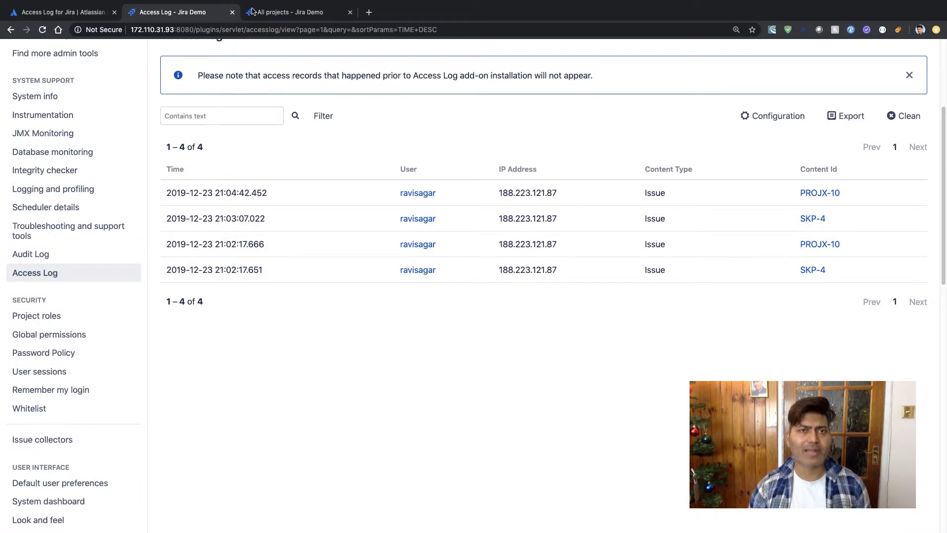
From Jira's recent issues, open SKP-1 and open SKP-6 in a separate browser tab.
left_click(284, 15)
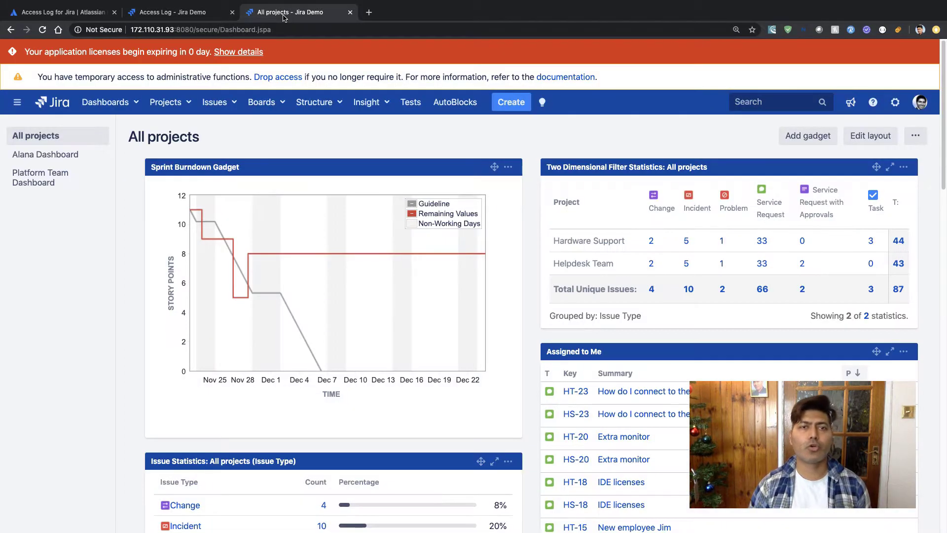
left_click(235, 105)
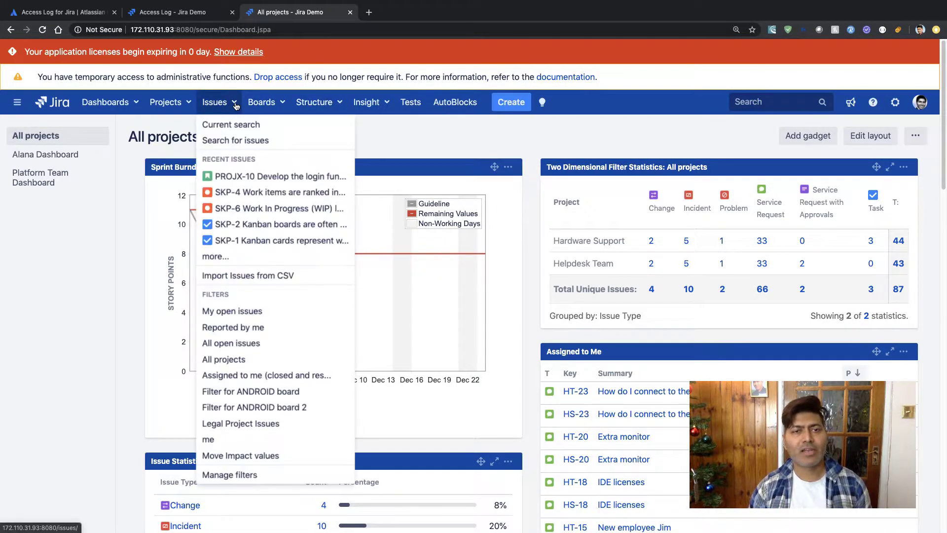
mouse_move(234, 105)
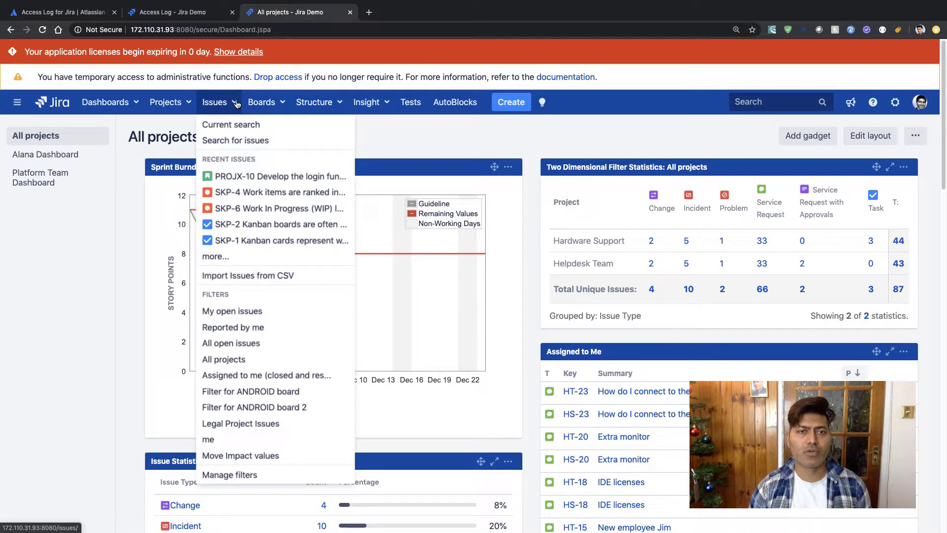
left_click(234, 241)
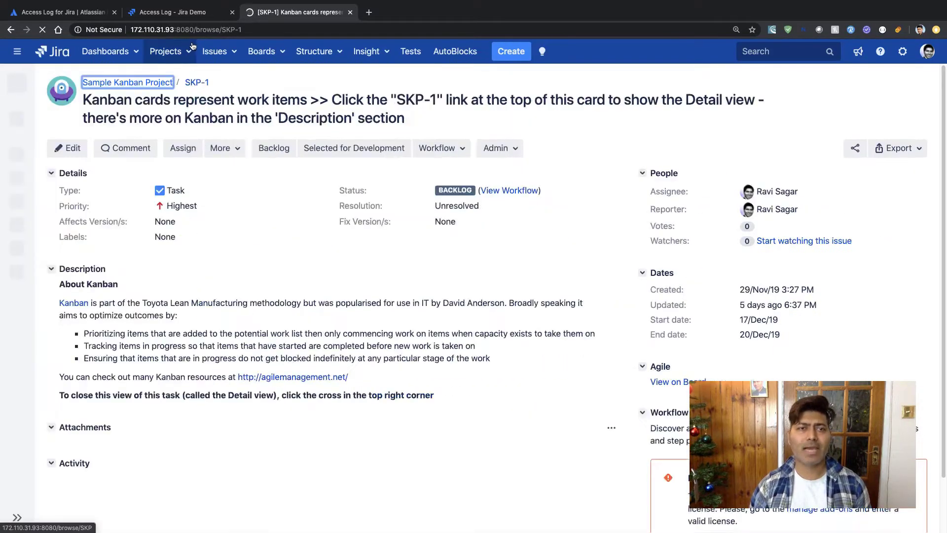
left_click(216, 76)
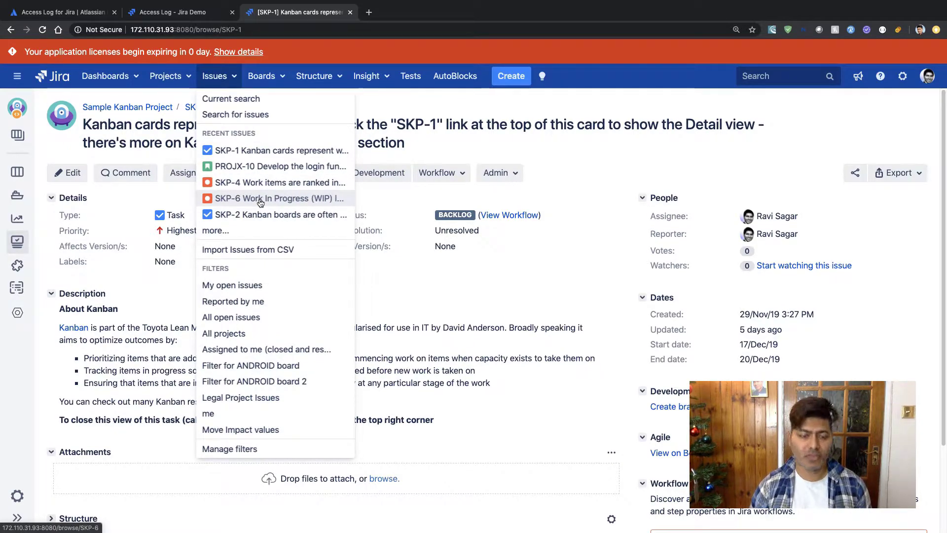
left_click(260, 199, "super")
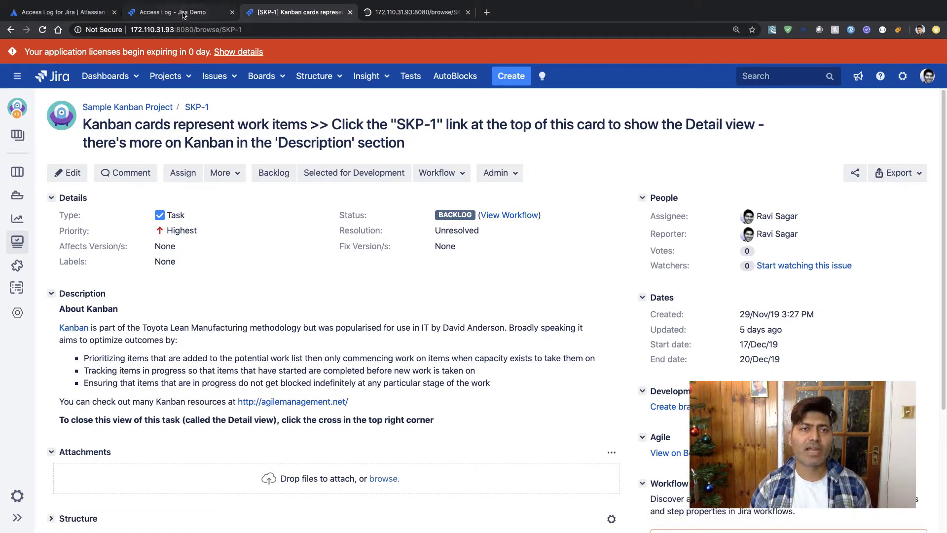
Reload the Access Log page and examine the records for SKP-6 and SKP-1, including the newest access time.
left_click(182, 13)
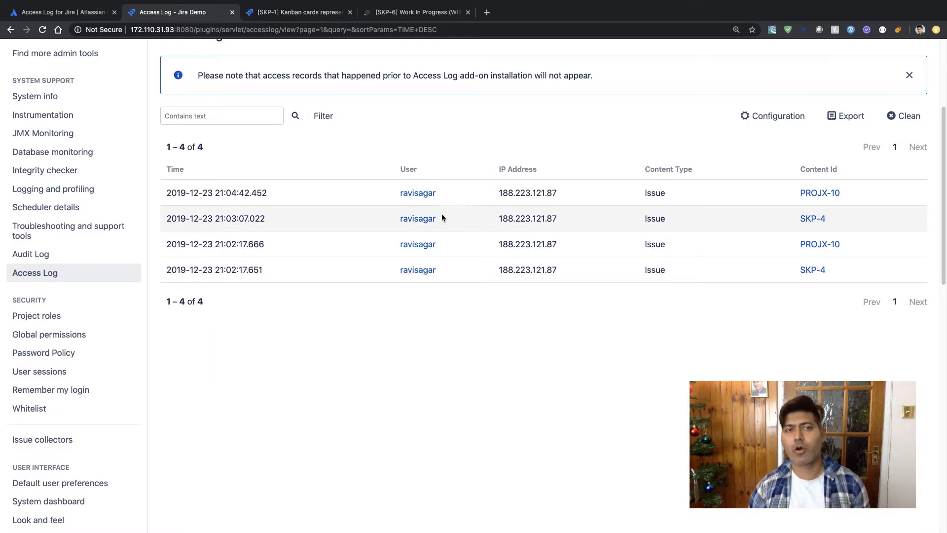
left_click(41, 34)
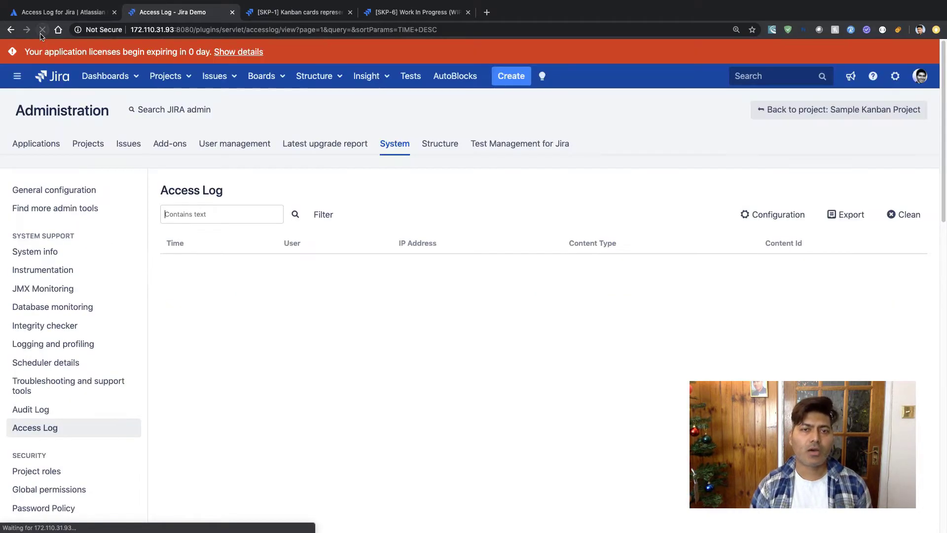
scroll(348, 241, "down", 4)
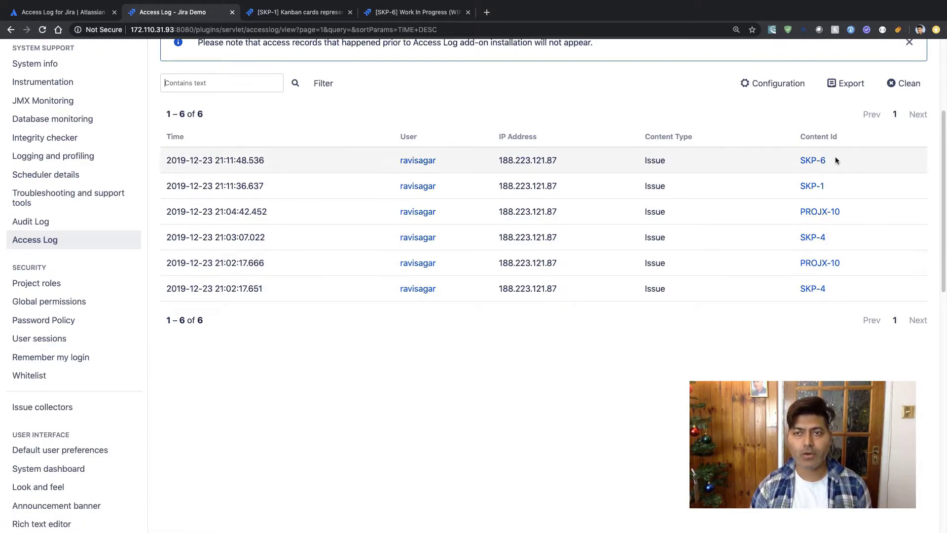
left_click_drag(833, 160, 793, 159)
left_click_drag(852, 186, 790, 189)
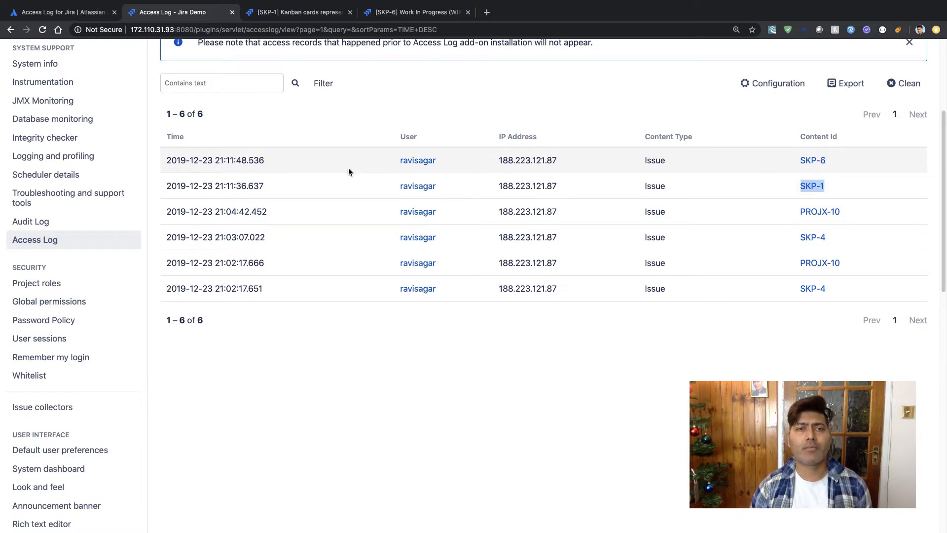
triple_click(181, 163)
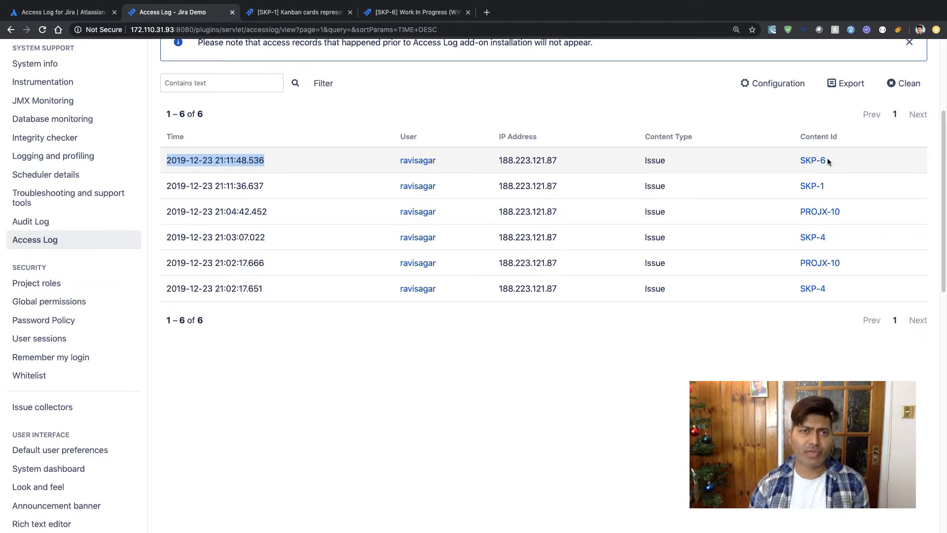
Return to the Marketplace listing and enlarge the complete access log screenshot to review the recorded content types.
left_click(63, 16)
left_click(235, 395)
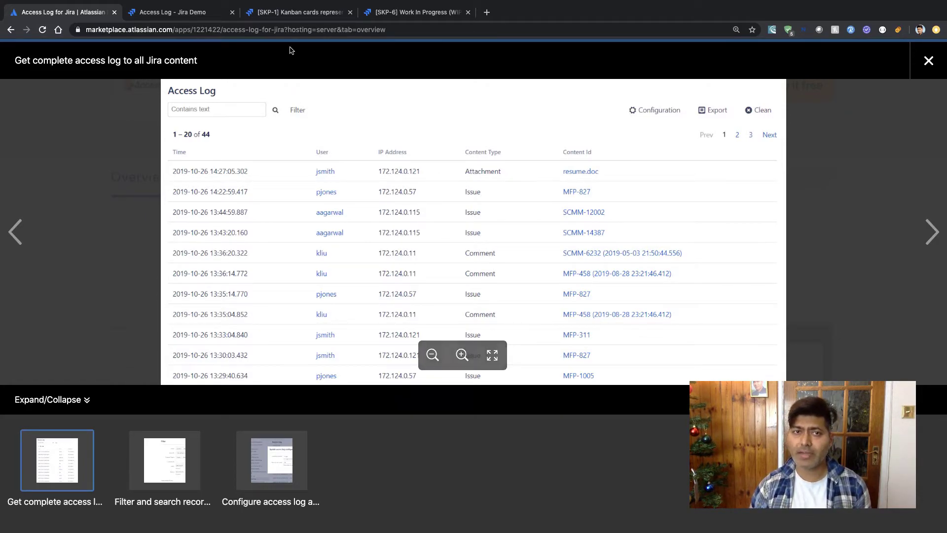
Open the permalink of the existing comment on SKP-1 and reload the Access Log page to check its records.
left_click(298, 12)
scroll(372, 341, "down", 3)
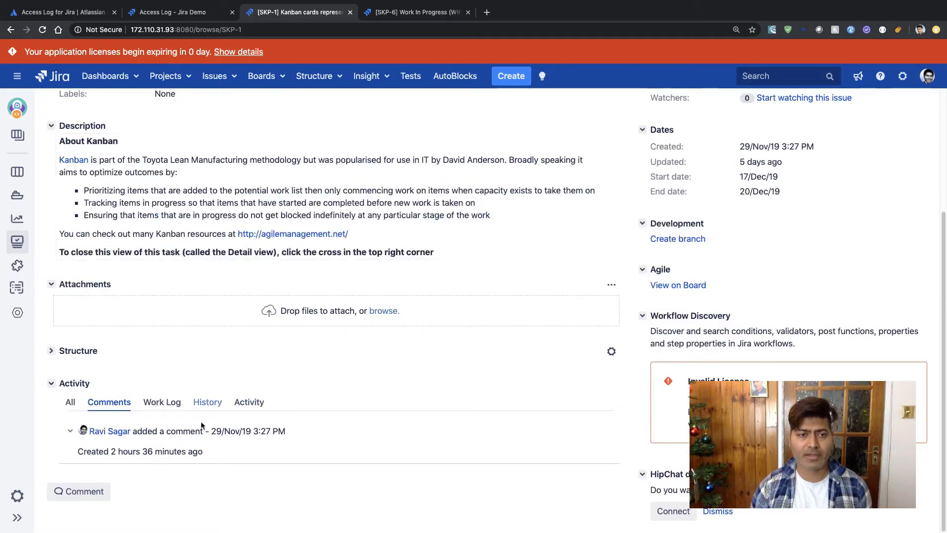
left_click(584, 430)
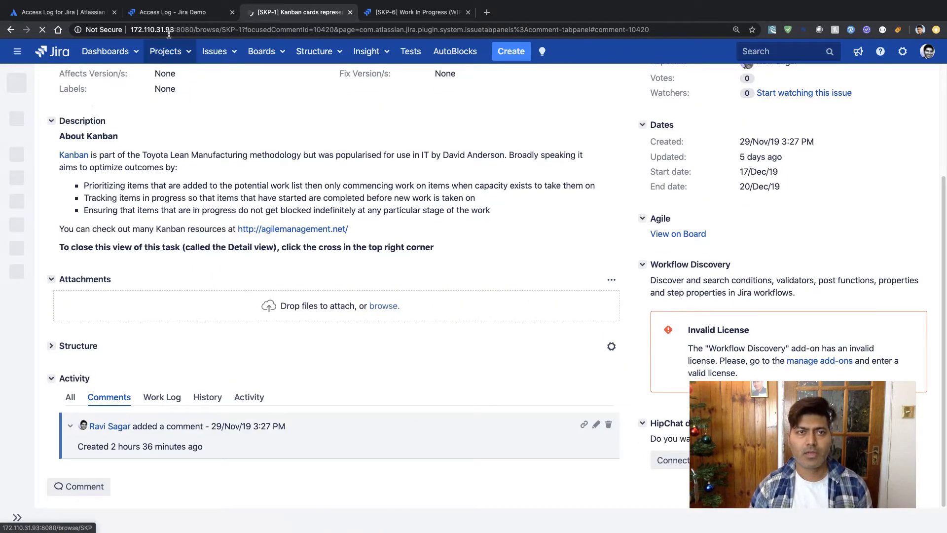
left_click(174, 12)
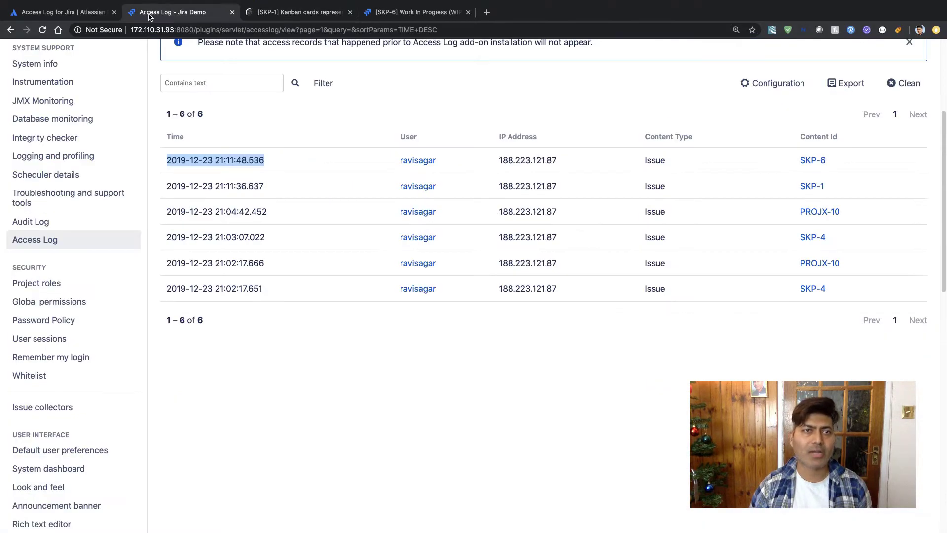
left_click(43, 31)
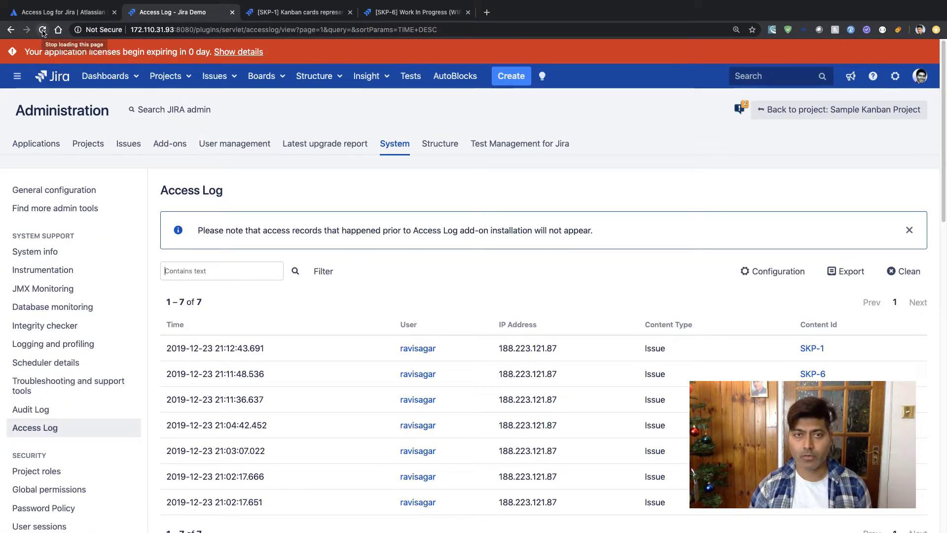
Add the comment "new comment" to issue SKP-1, viewable by all users.
left_click(295, 18)
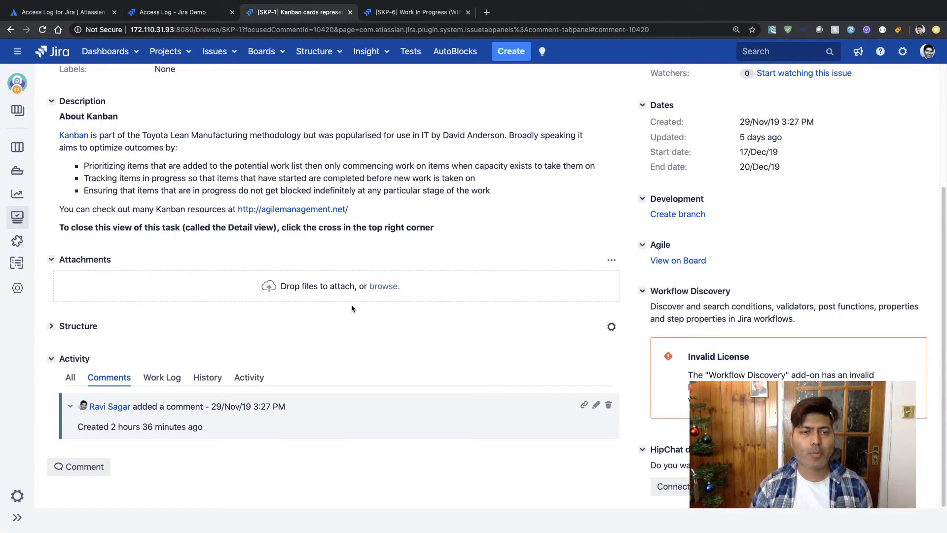
left_click(78, 466)
scroll(210, 487, "down", 4)
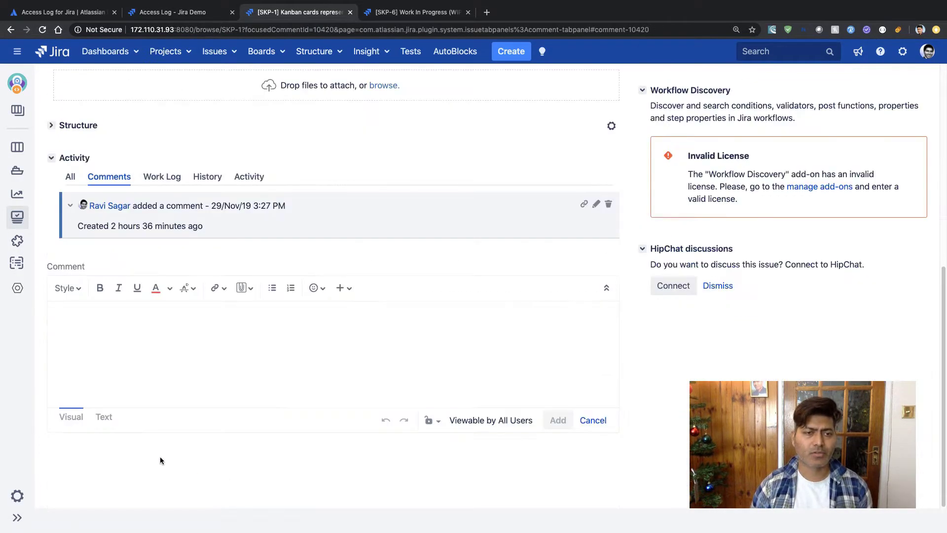
type("This is a new")
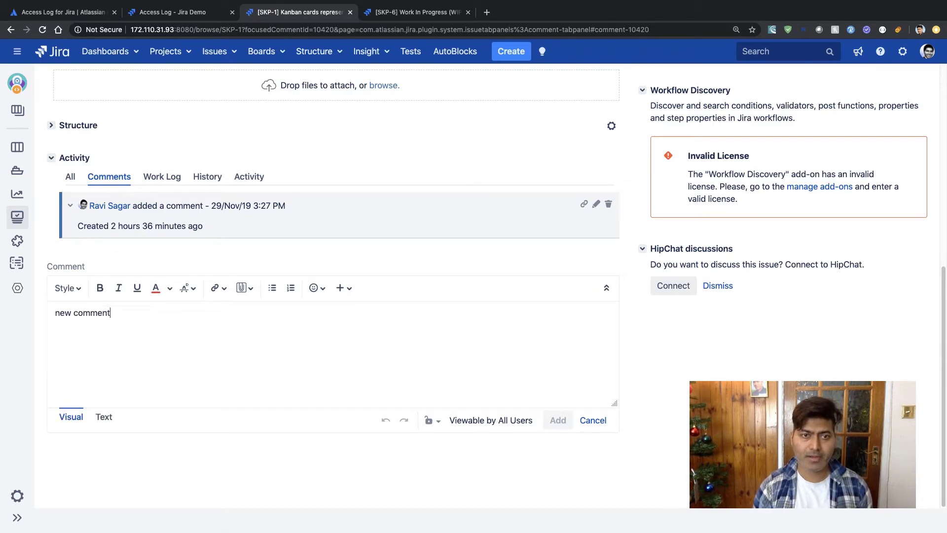
type(" comment")
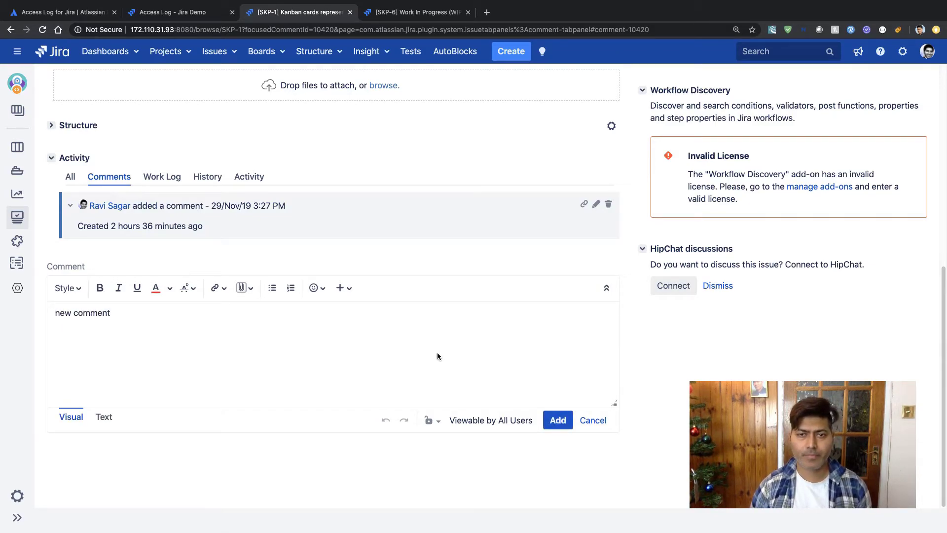
left_click(550, 420)
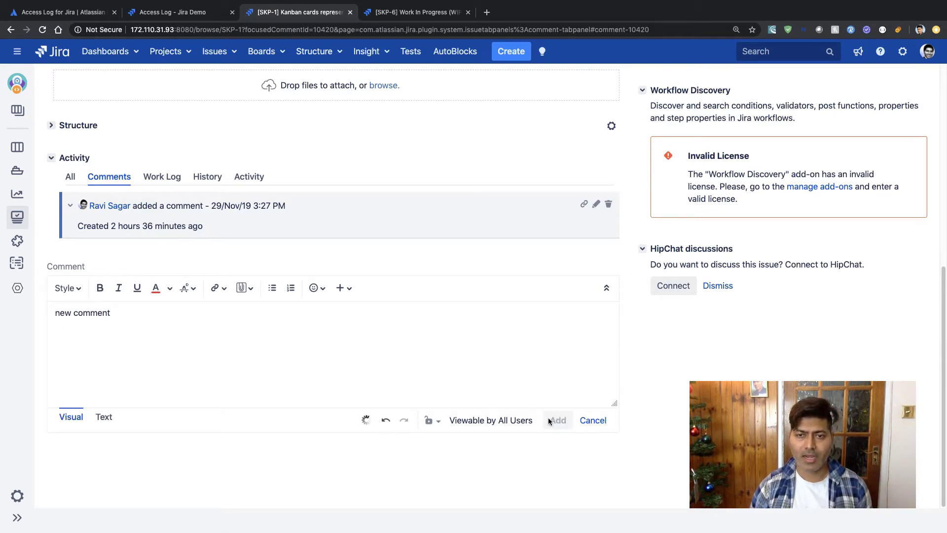
Reload the Access Log page and look for the record of the comment added to SKP-1.
left_click(163, 14)
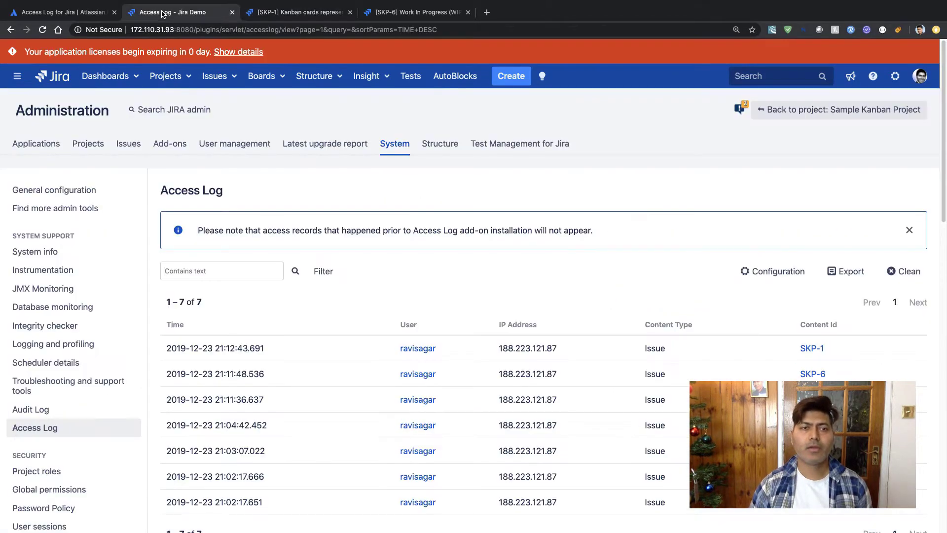
left_click(42, 30)
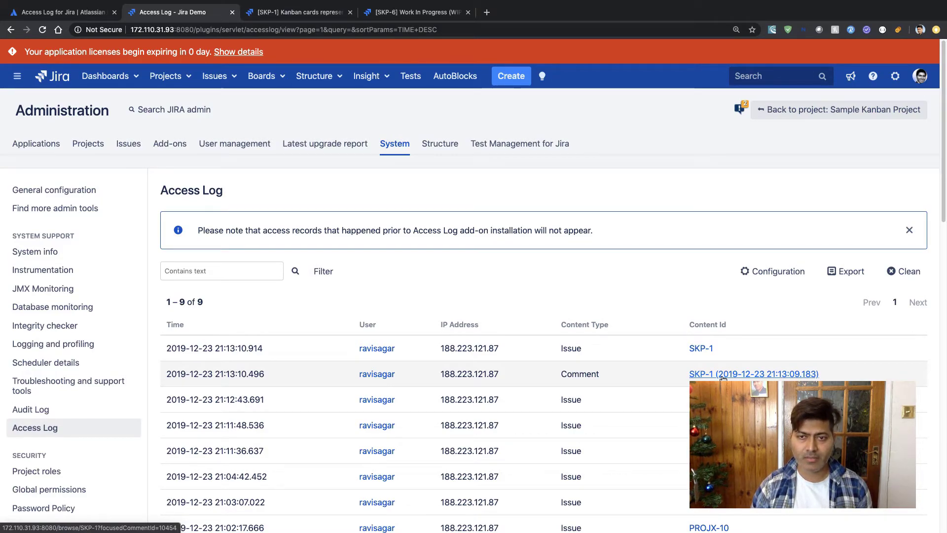
Open the SKP-1 comment from its access record, examine the focused comment, and return to the Access Log page.
left_click(42, 30)
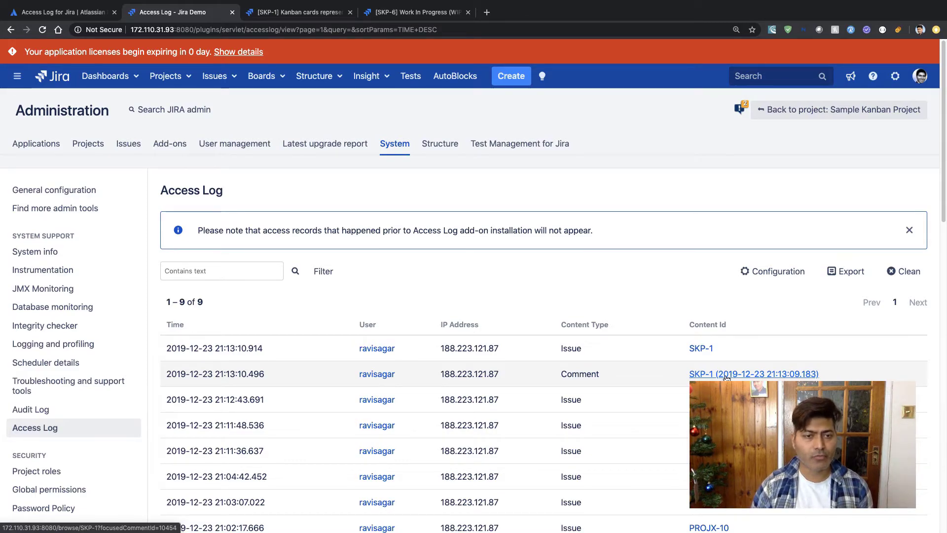
scroll(725, 378, "down", 4)
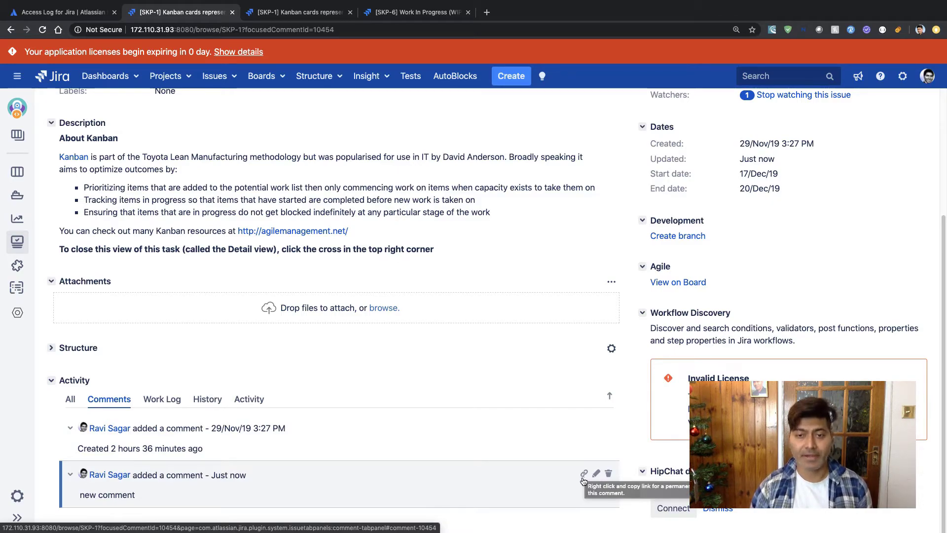
left_click(74, 15)
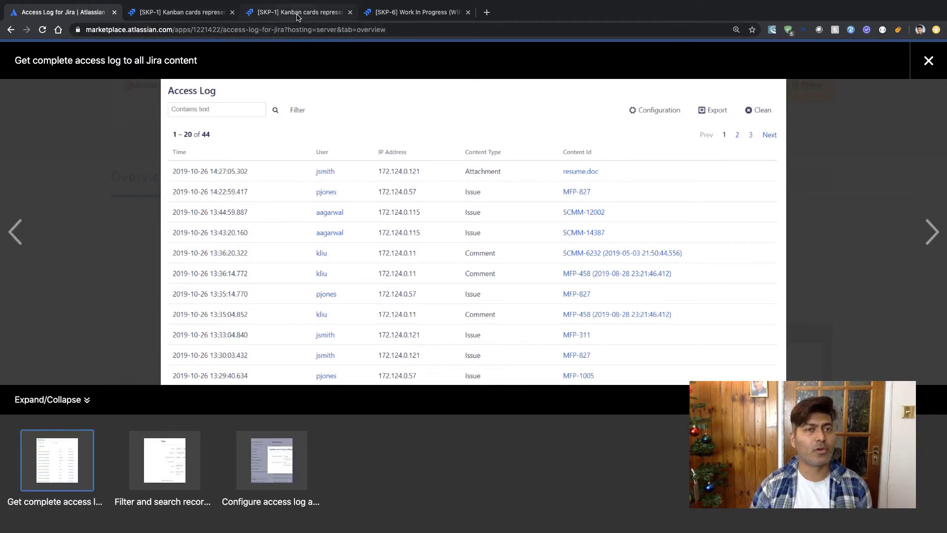
left_click(200, 14)
left_click(9, 30)
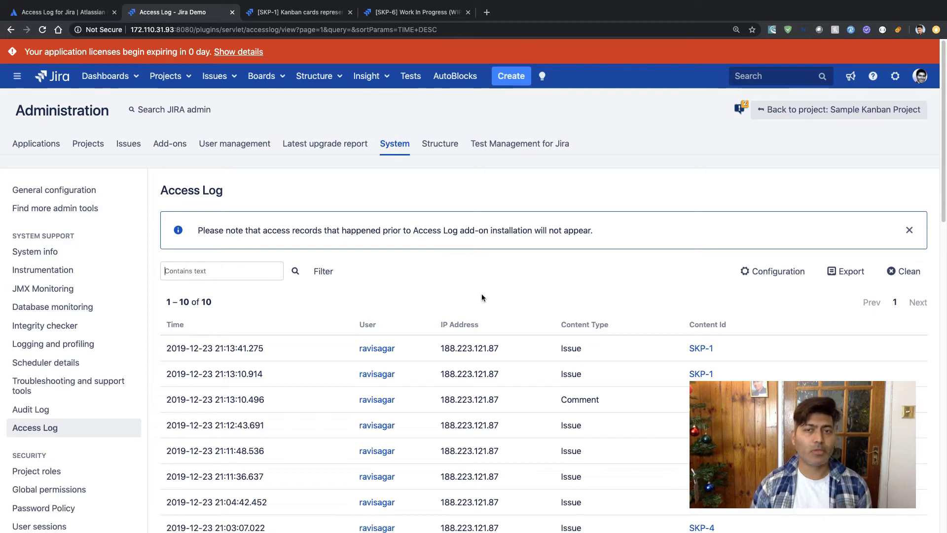
Review the retention period options in the access log configuration and save it with 1 year selected.
left_click(749, 275)
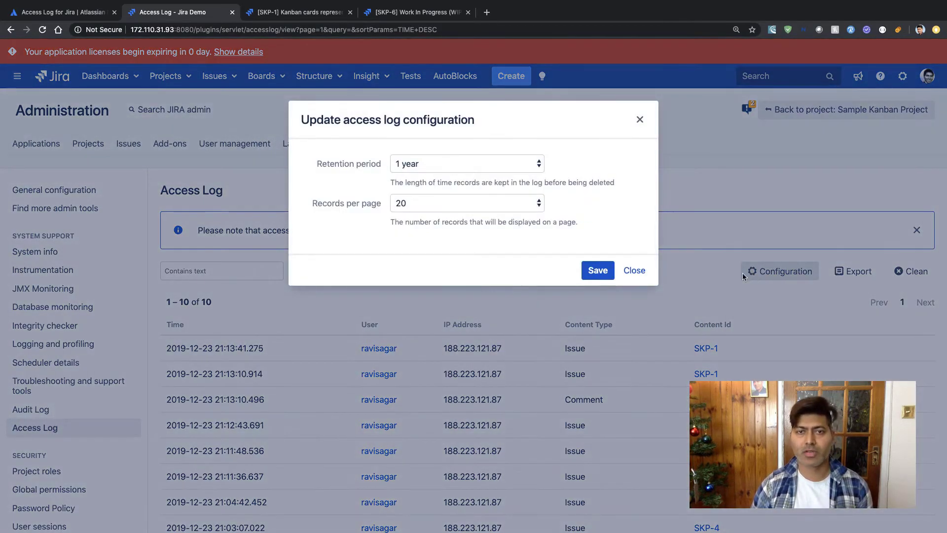
left_click(489, 162)
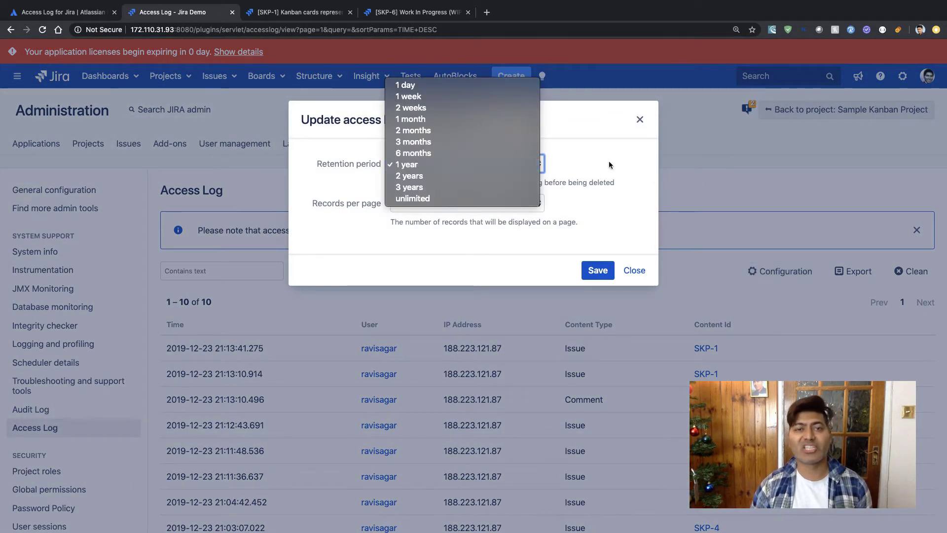
left_click(554, 189)
left_click(602, 275)
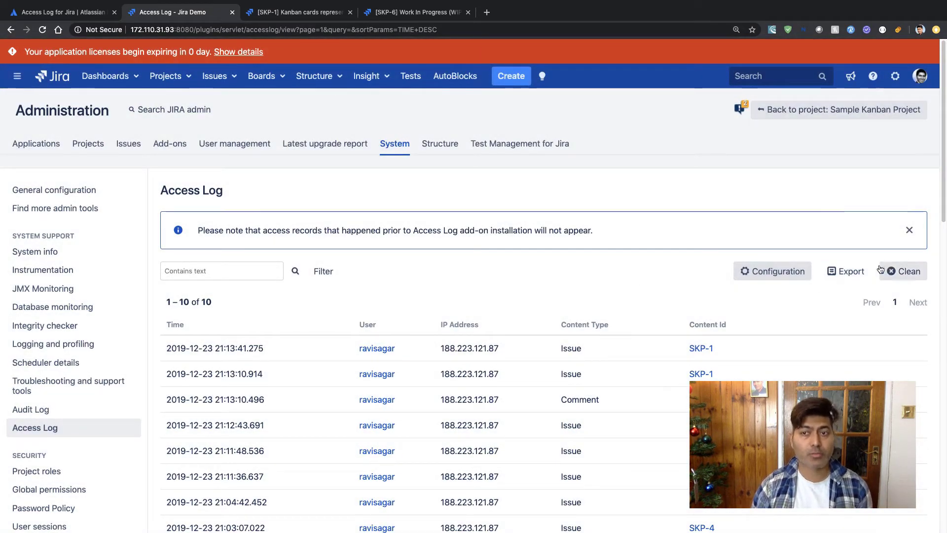
Close the enlarged screenshot on the Marketplace listing, review the app's server pricing, and return to its overview.
left_click(37, 13)
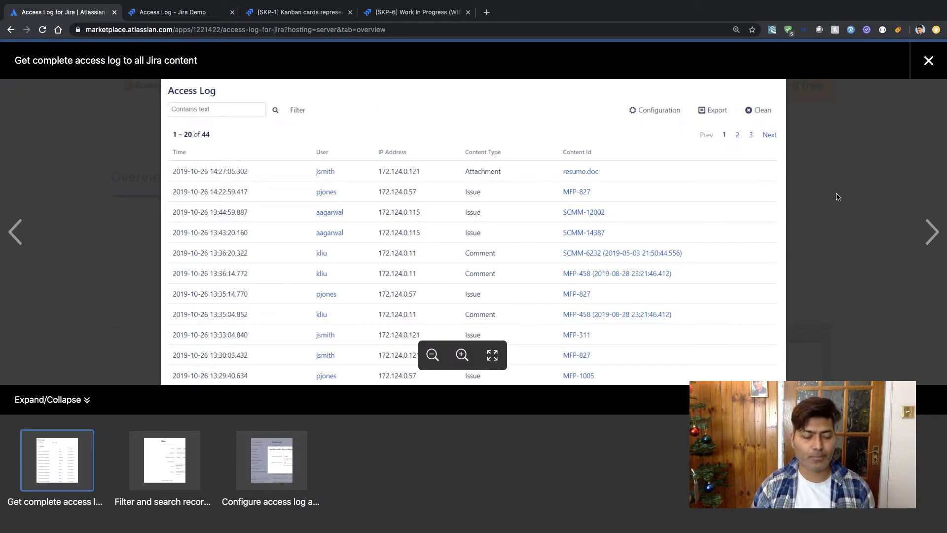
left_click(837, 196)
scroll(444, 232, "up", 2)
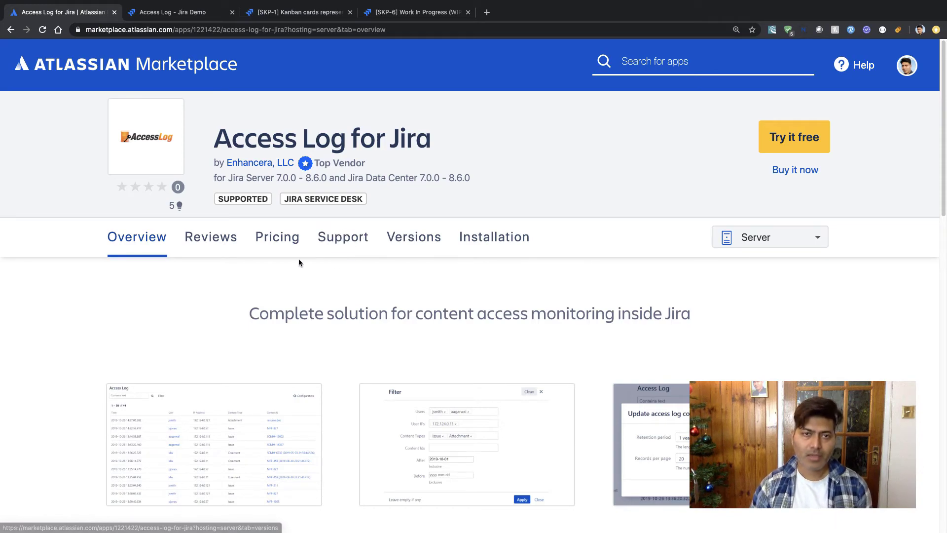
left_click(282, 239)
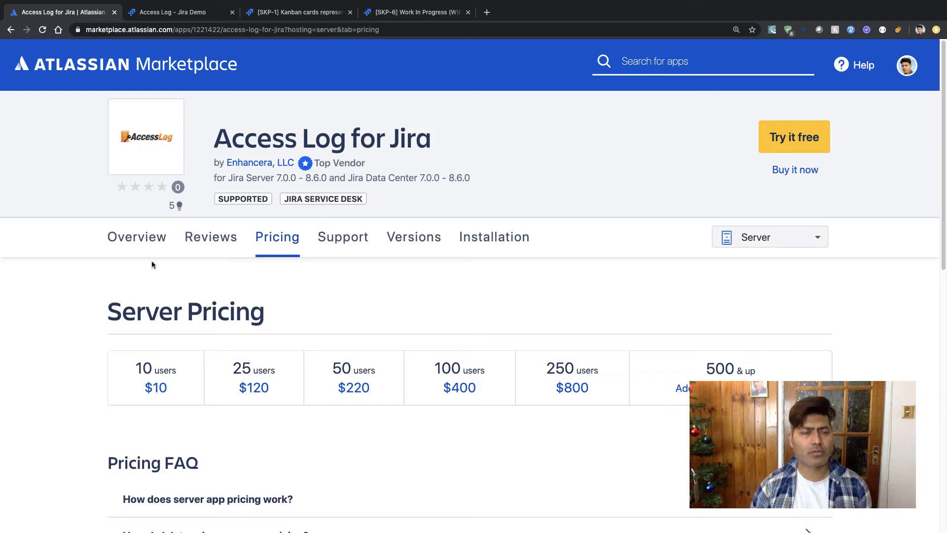
left_click(138, 246)
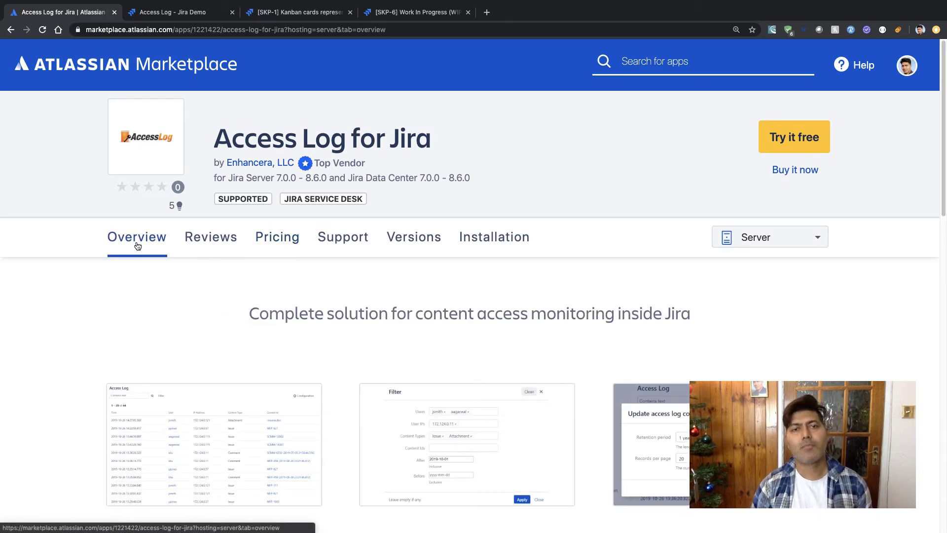